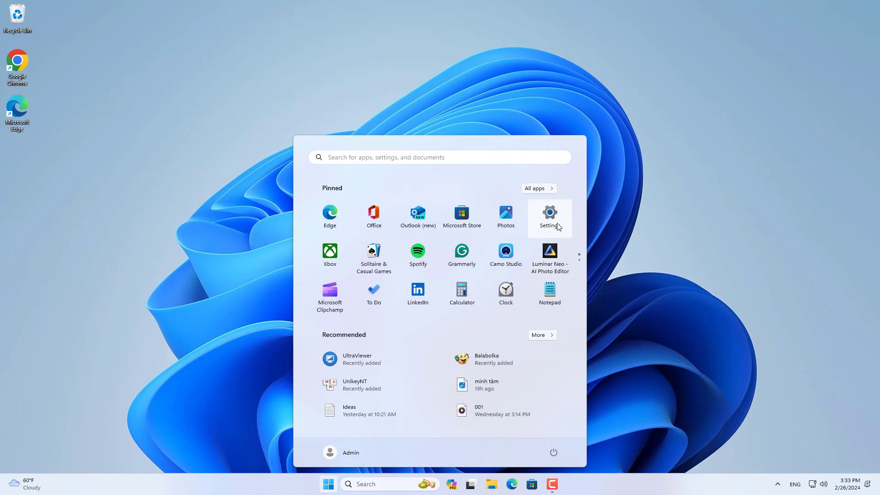
# - Go to Bluetooth & devices > Printers & scanners in Settings and start adding a device
pyautogui.click(550, 215)
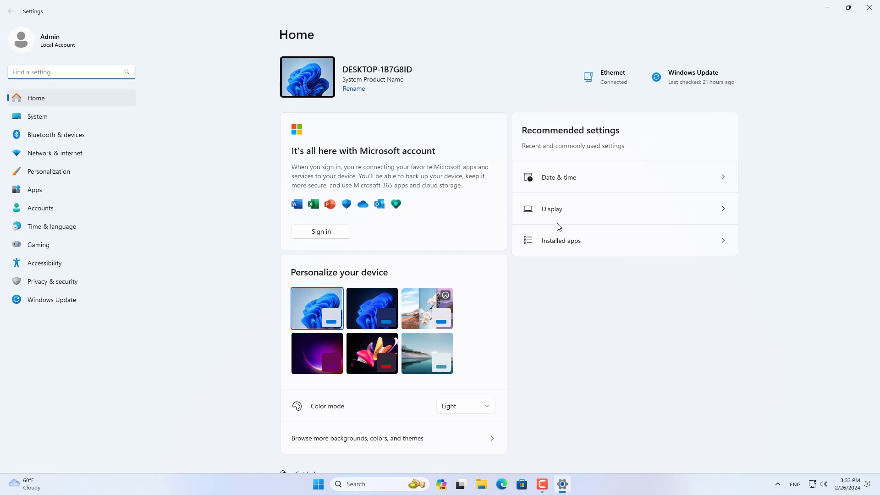
pyautogui.click(70, 138)
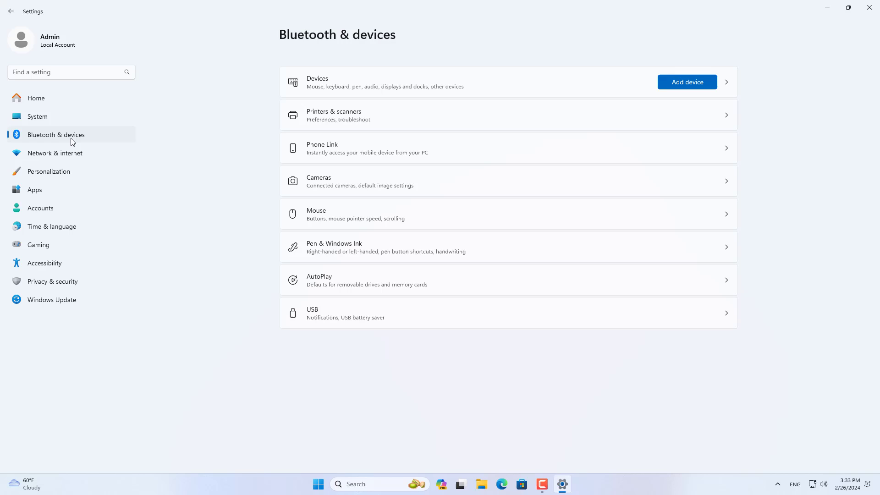
pyautogui.click(363, 120)
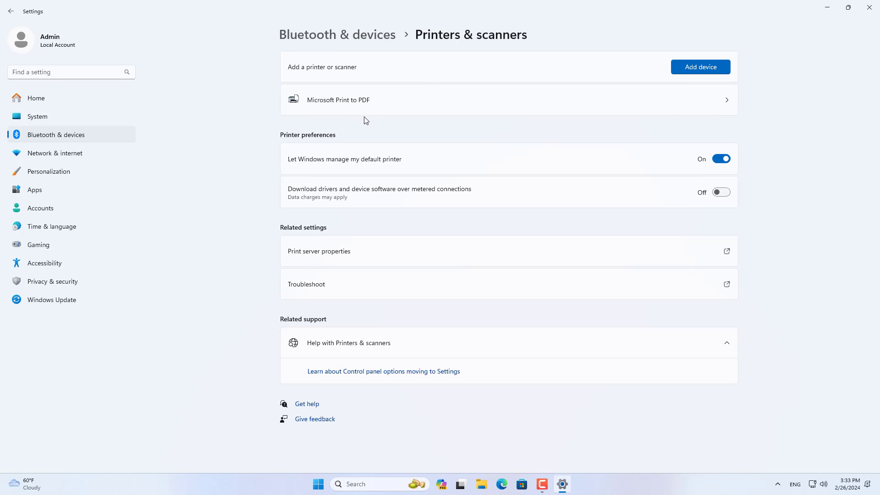
pyautogui.click(693, 67)
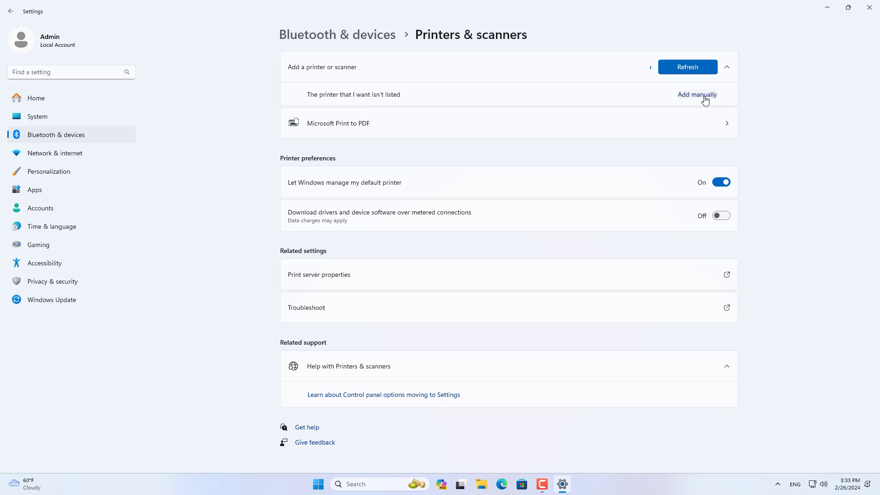
# - Add a local printer with manual settings on the USB001 virtual port and reach driver selection
pyautogui.click(704, 97)
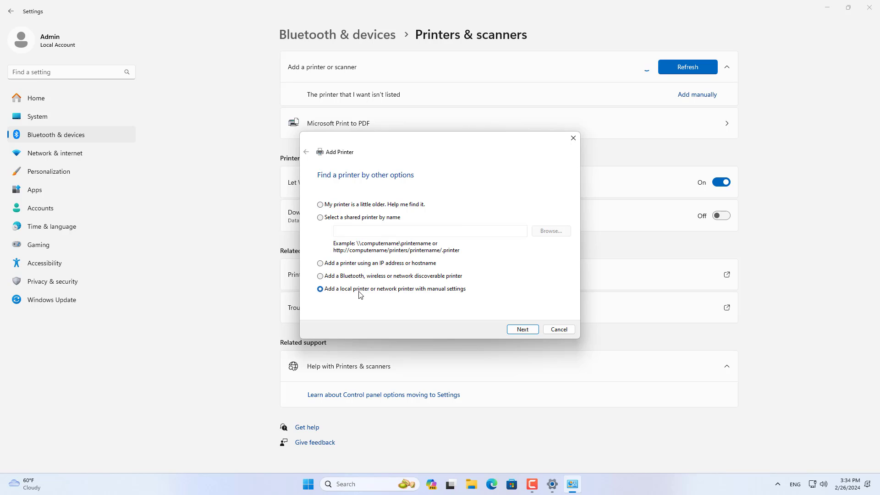
pyautogui.click(524, 331)
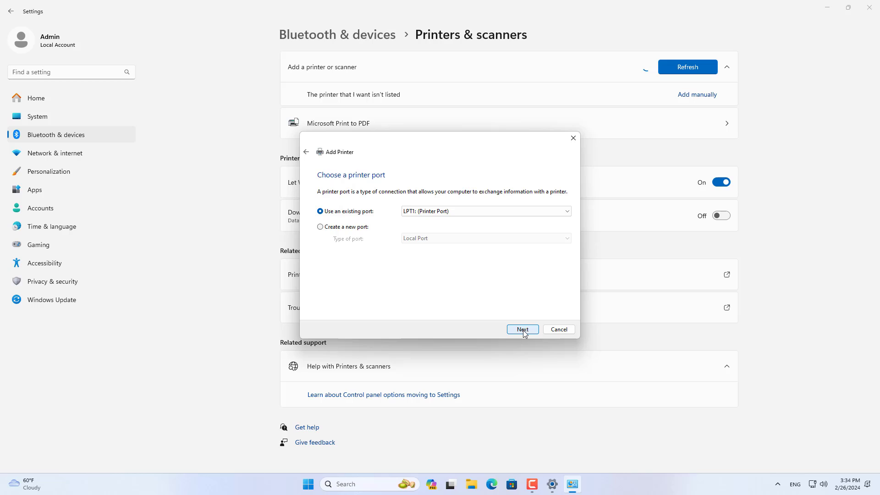
pyautogui.click(483, 212)
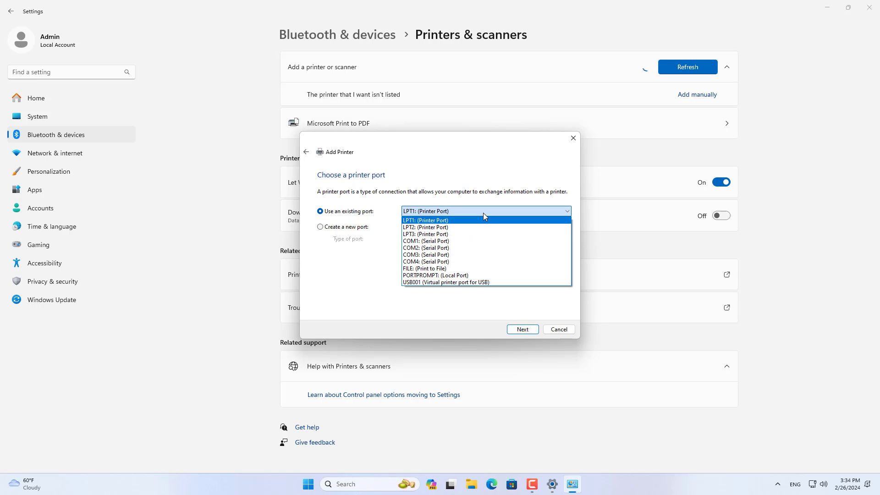
pyautogui.click(449, 282)
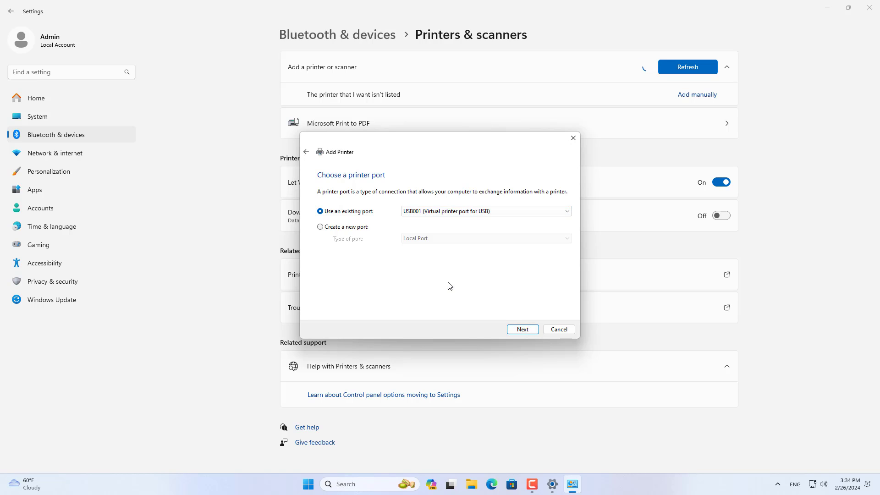
pyautogui.click(521, 329)
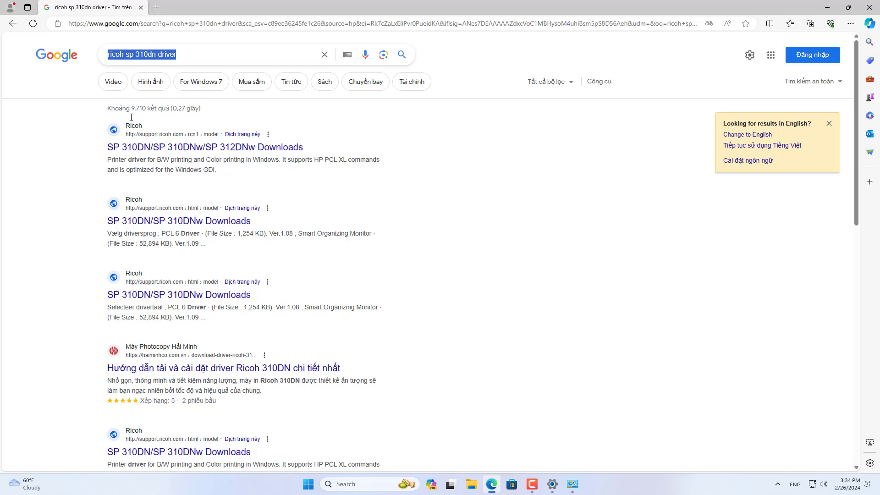
# - Download the SP 310DN Windows 11 (64-bit) PCL 6 driver r91765en.exe from Ricoh's support page
pyautogui.click(167, 148)
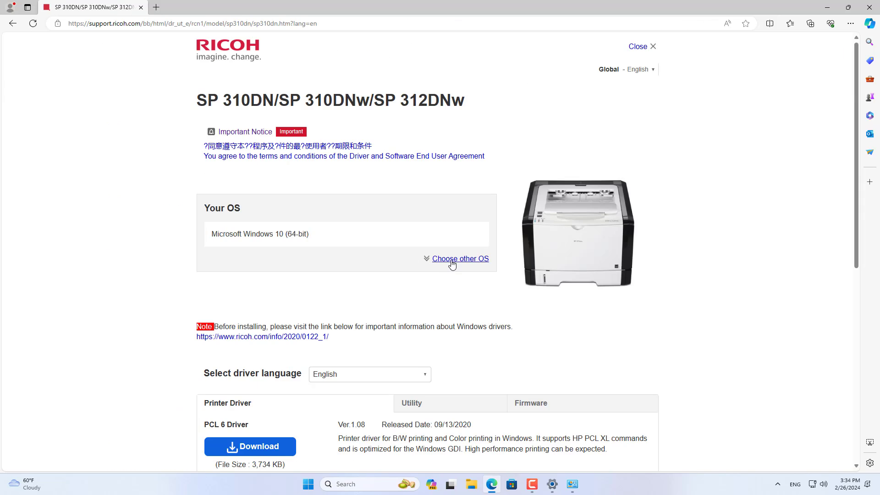
pyautogui.click(451, 259)
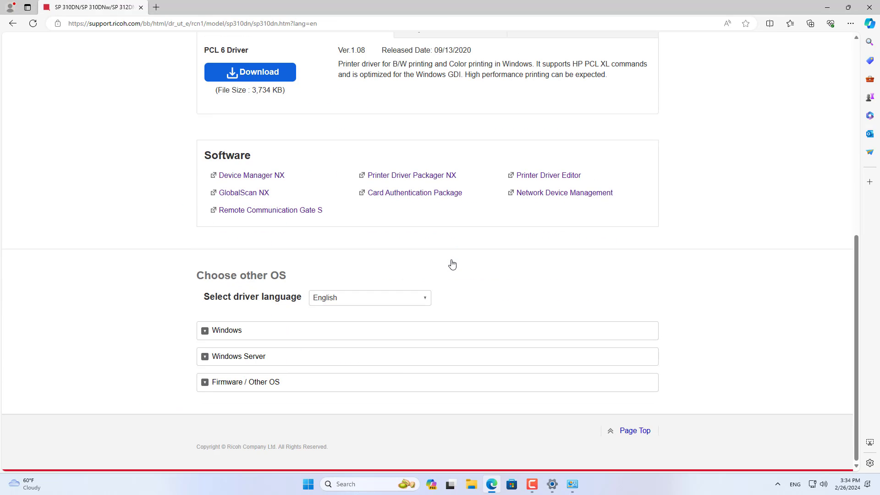
pyautogui.click(227, 331)
pyautogui.scroll(-3, 227, 334)
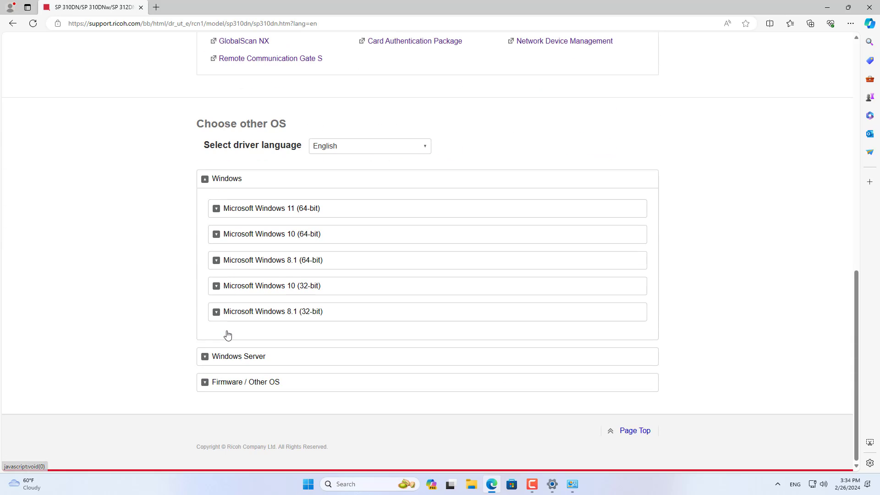
pyautogui.click(280, 211)
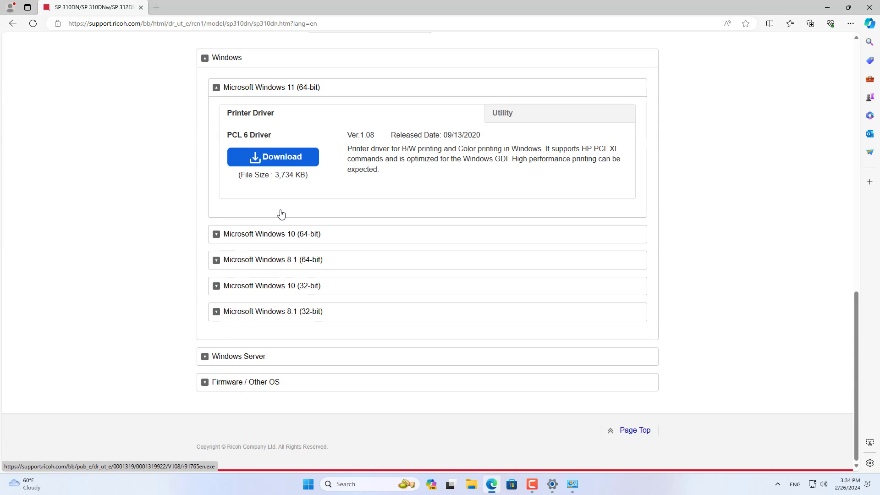
pyautogui.click(277, 158)
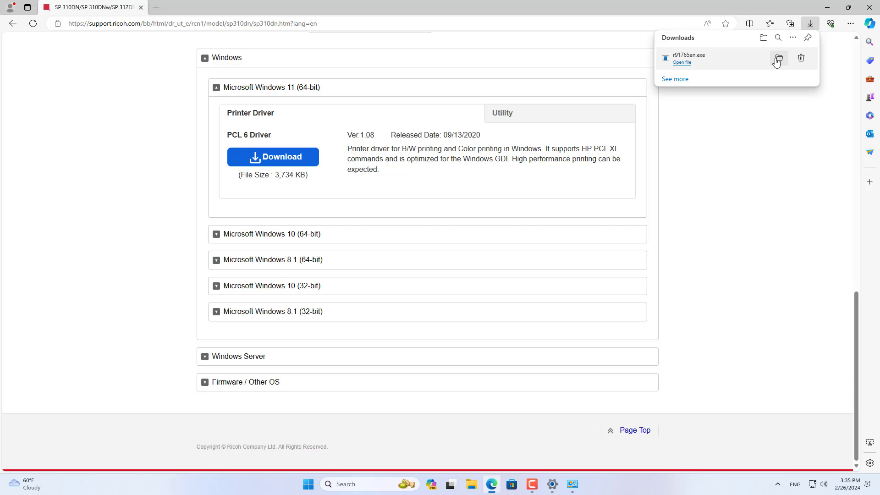
# - Show r91765en in Downloads and create a 'Printer Driver' folder beside it
pyautogui.click(778, 60)
pyautogui.rightClick(113, 125)
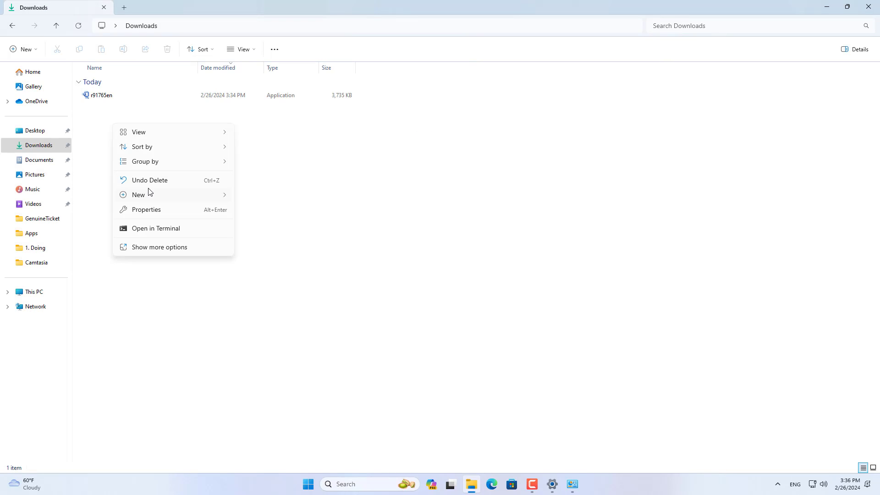
pyautogui.moveTo(149, 191)
pyautogui.click(257, 197)
pyautogui.write('Printer Driver')
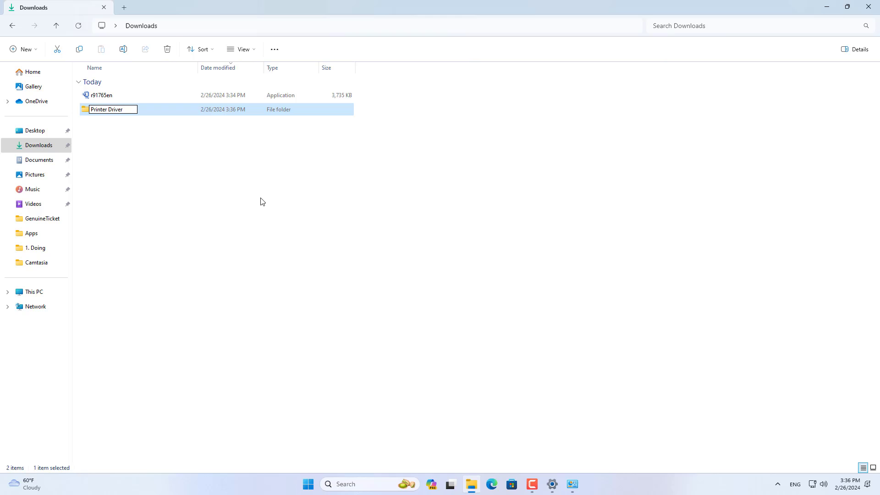
pyautogui.press('Return')
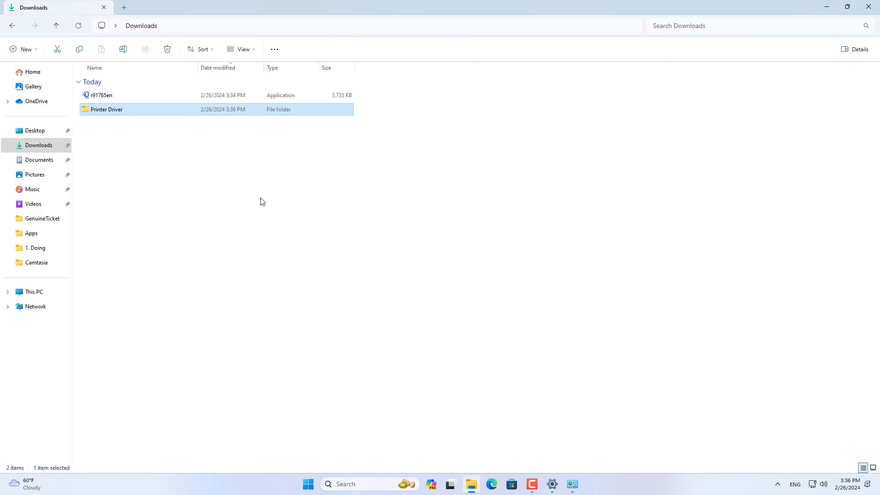
pyautogui.click(100, 97)
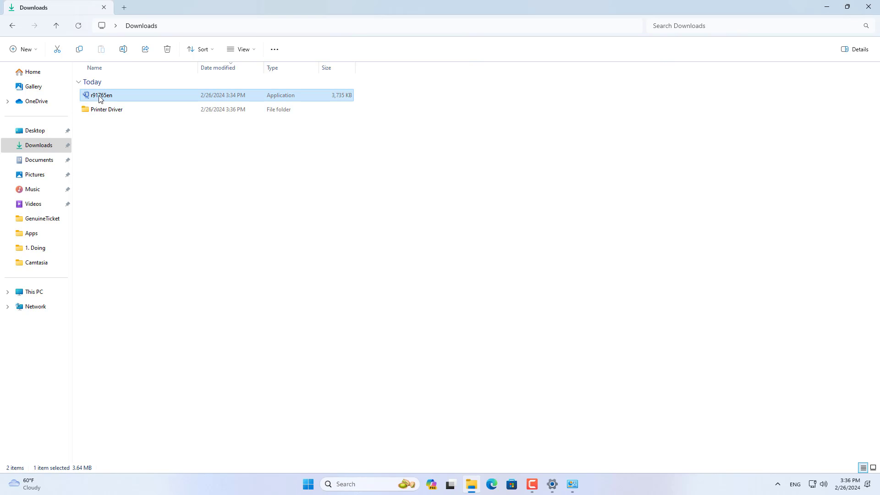
# - Unzip r91765en's 79 driver files into Downloads\Printer Driver, then close the extractor
pyautogui.doubleClick(100, 98)
pyautogui.click(462, 247)
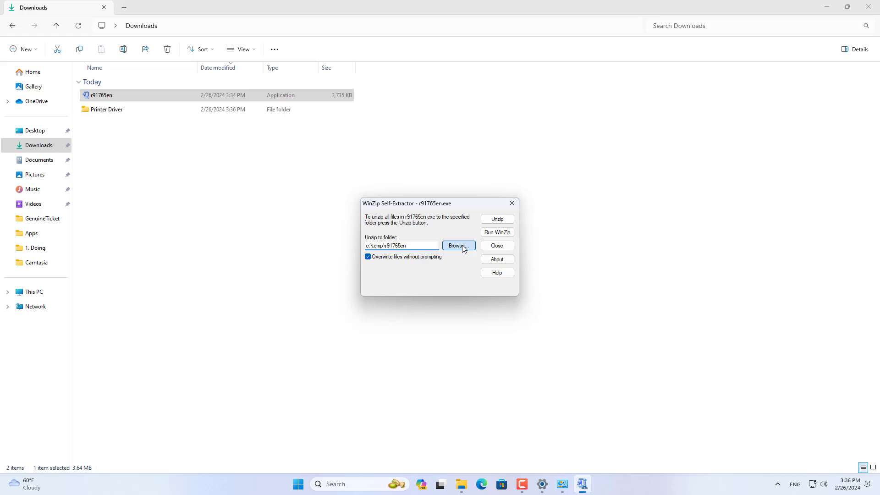
pyautogui.click(426, 255)
pyautogui.click(425, 263)
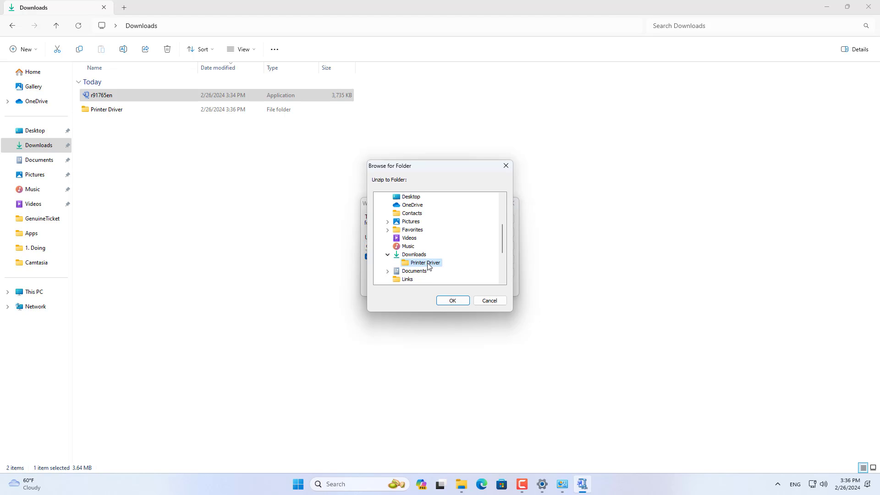
pyautogui.click(451, 300)
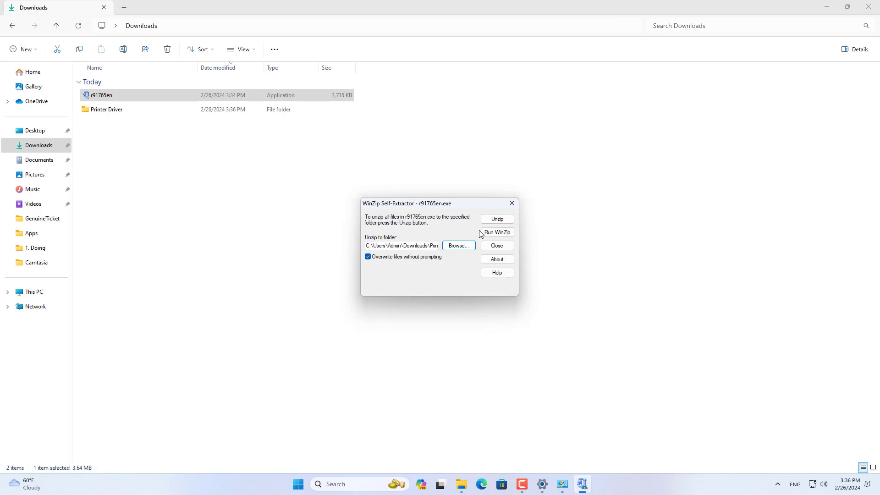
pyautogui.click(497, 218)
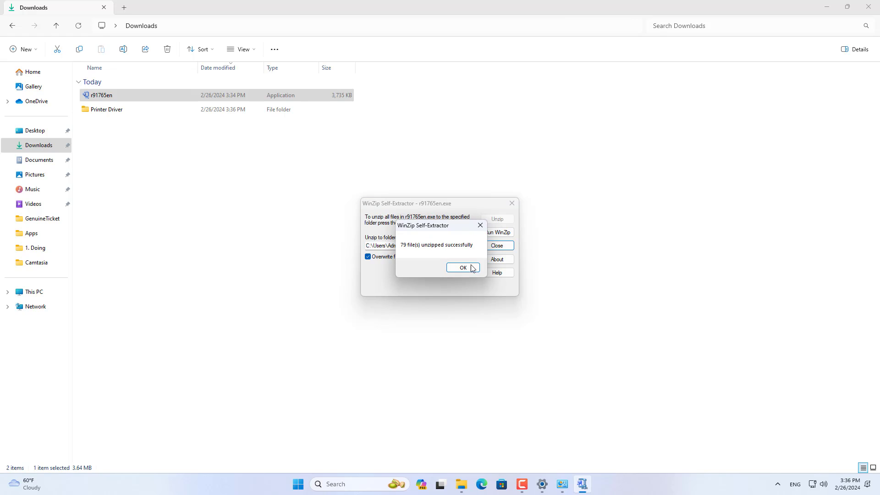
pyautogui.click(472, 268)
pyautogui.click(511, 203)
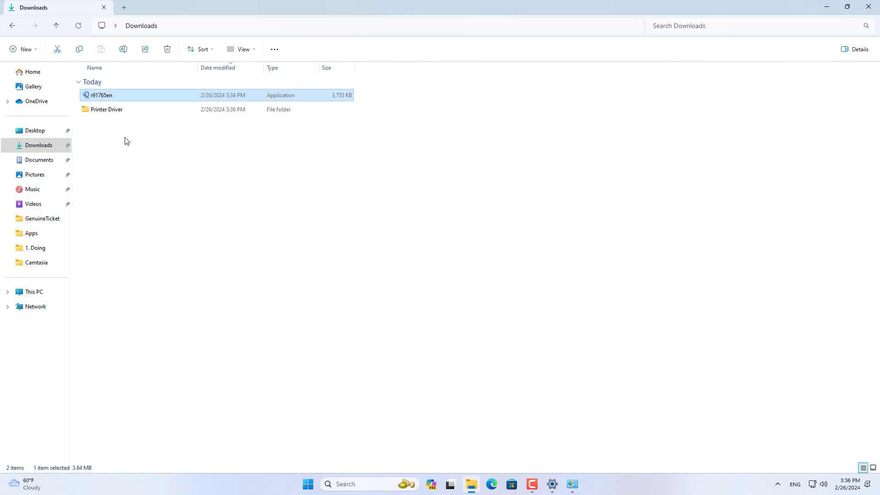
# - Use Have Disk to load RSE6.INF from Downloads\Printer Driver\DISK1
pyautogui.doubleClick(106, 110)
pyautogui.moveTo(94, 267); pyautogui.dragTo(143, 81)
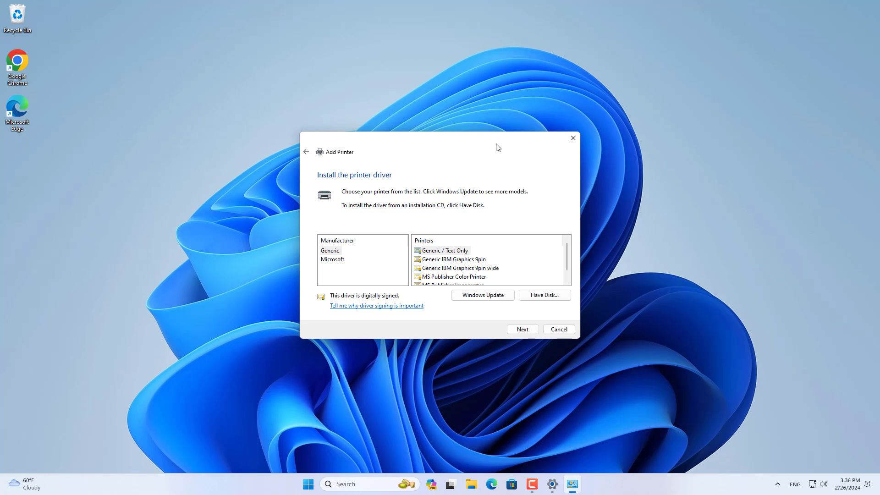
pyautogui.click(533, 297)
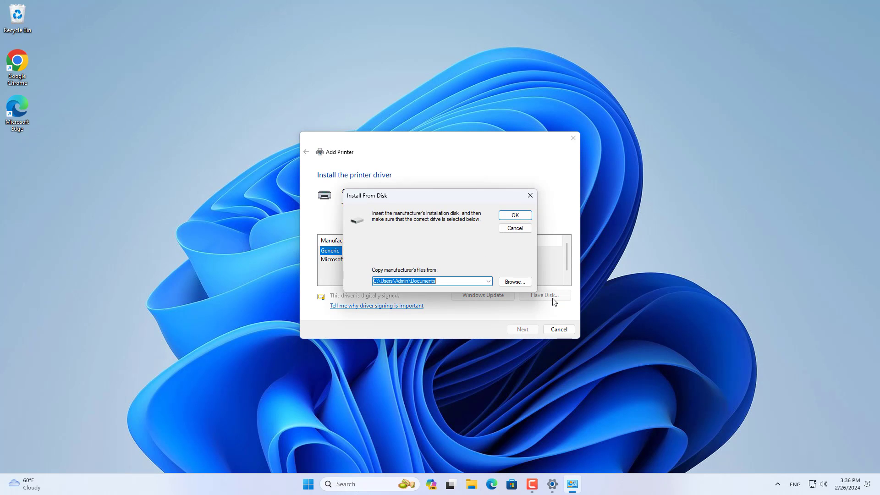
pyautogui.click(529, 286)
pyautogui.doubleClick(434, 293)
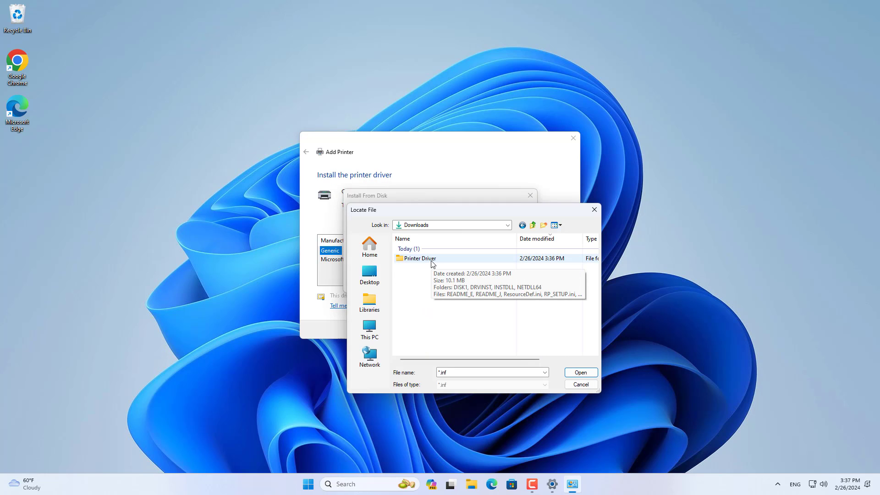
pyautogui.doubleClick(419, 258)
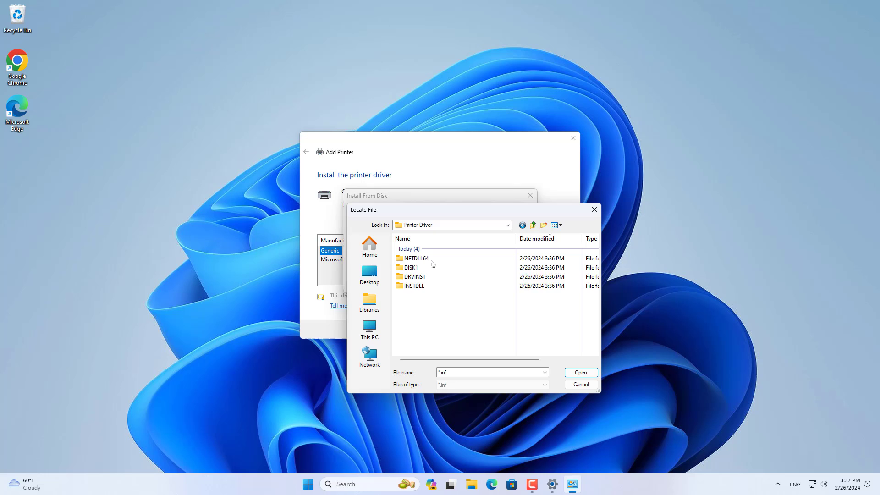
pyautogui.doubleClick(414, 267)
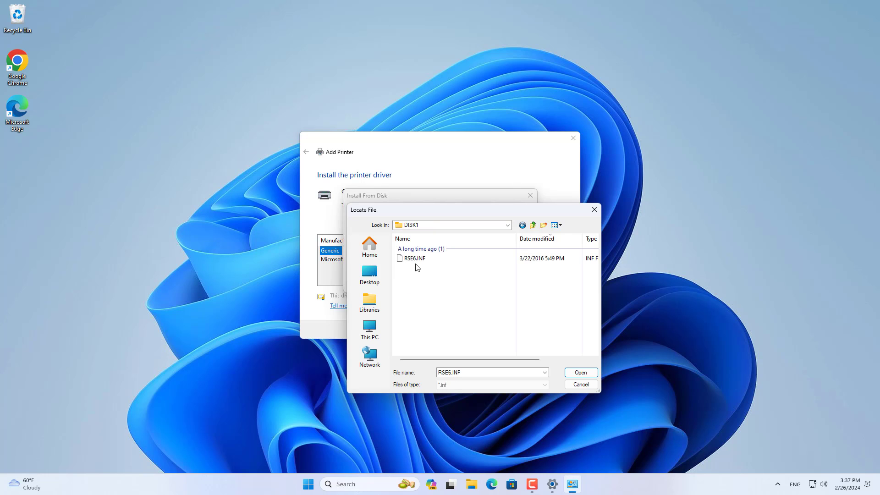
pyautogui.click(414, 258)
pyautogui.click(580, 372)
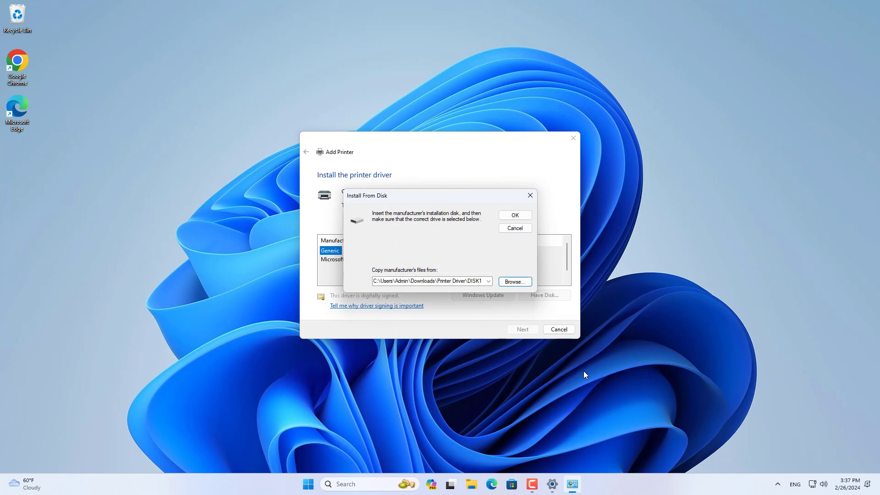
# - Install RICOH SP 310DN PCL 6 from DISK1 with the default name, unshared
pyautogui.click(517, 216)
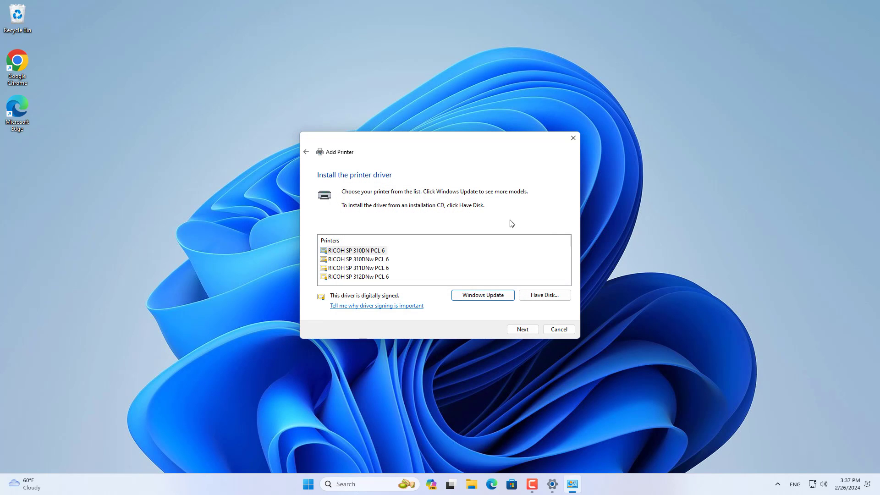
pyautogui.click(377, 251)
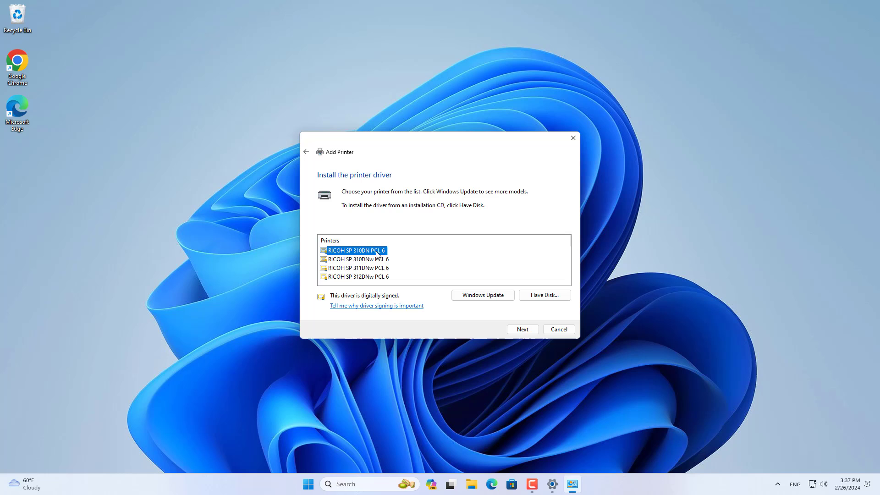
pyautogui.click(523, 330)
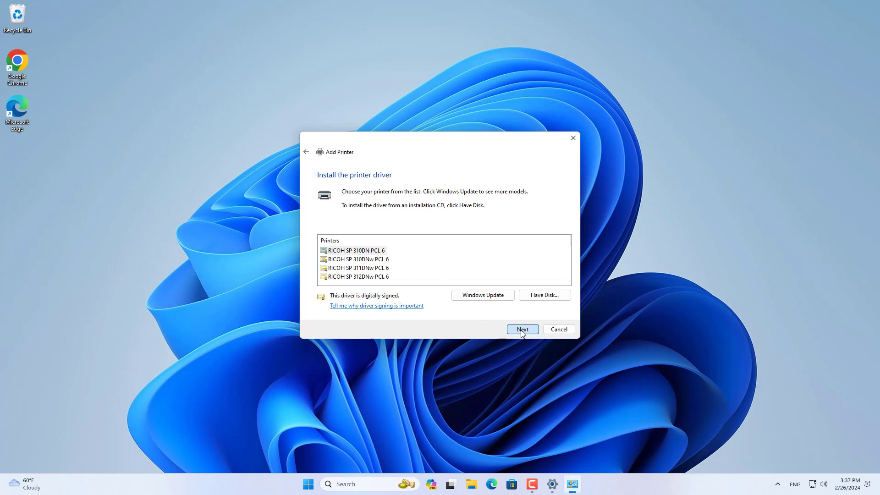
pyautogui.click(526, 329)
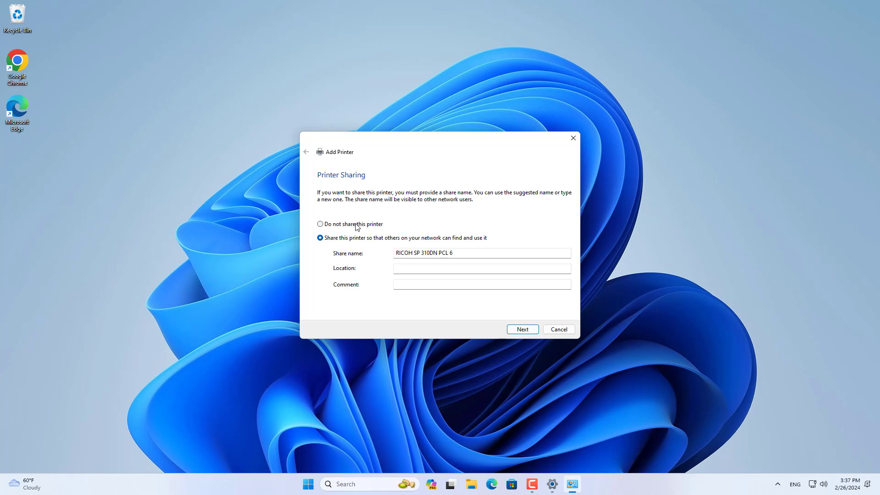
pyautogui.click(357, 225)
pyautogui.click(531, 337)
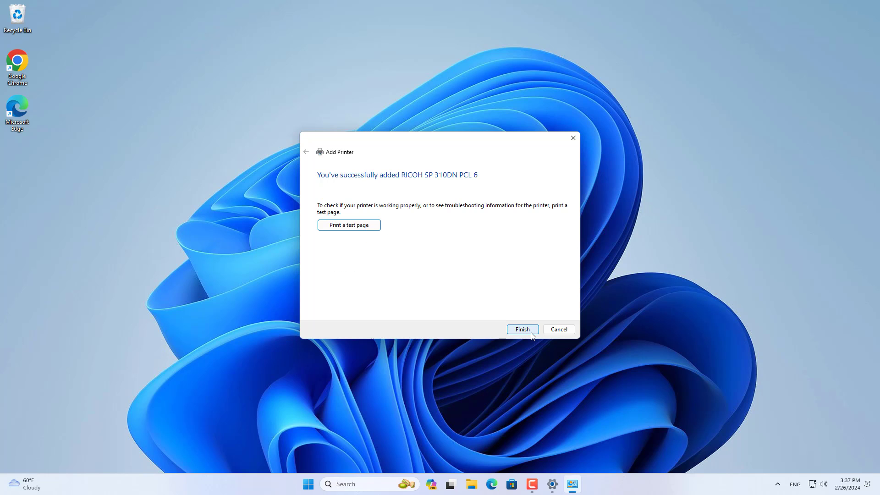
pyautogui.click(531, 336)
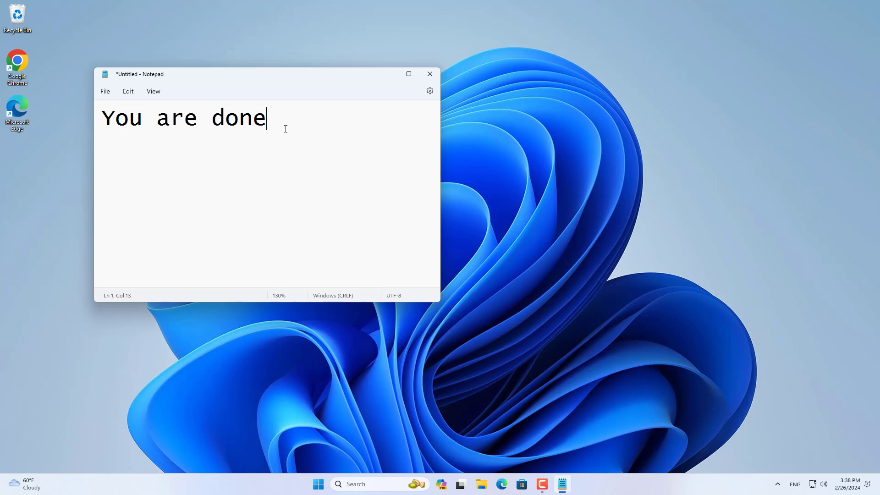
# - Select 'You are done' and open Print to confirm RICOH SP 310DN PCL 6 is listed
pyautogui.moveTo(278, 127); pyautogui.dragTo(98, 122)
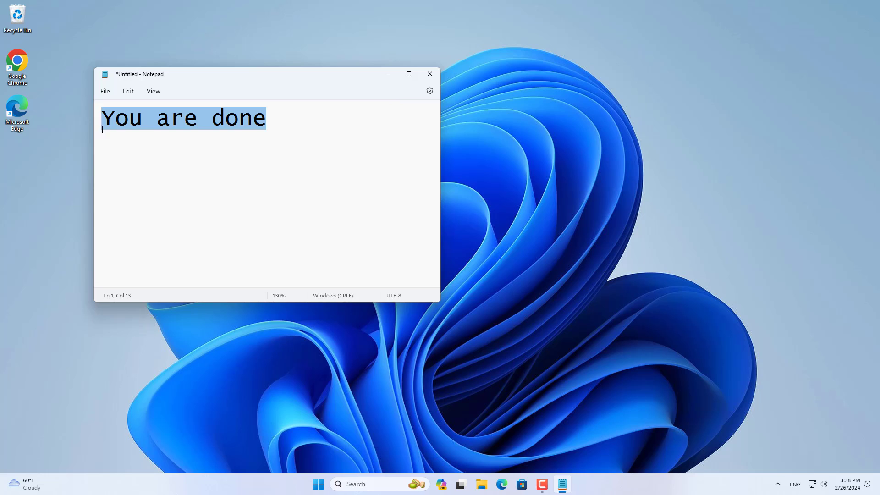
pyautogui.click(105, 91)
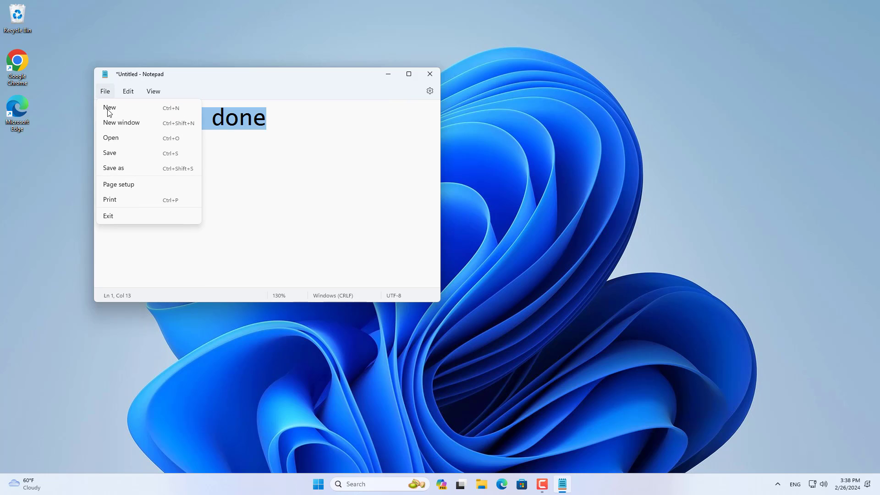
pyautogui.click(122, 200)
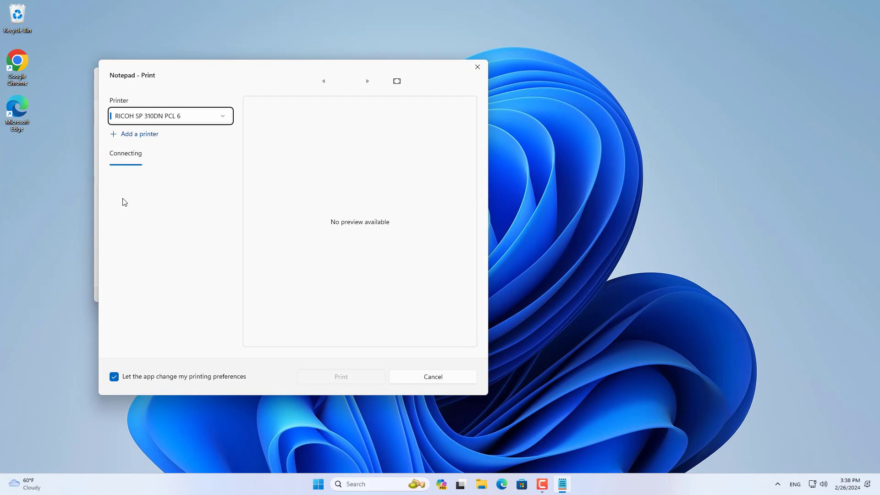
pyautogui.click(226, 118)
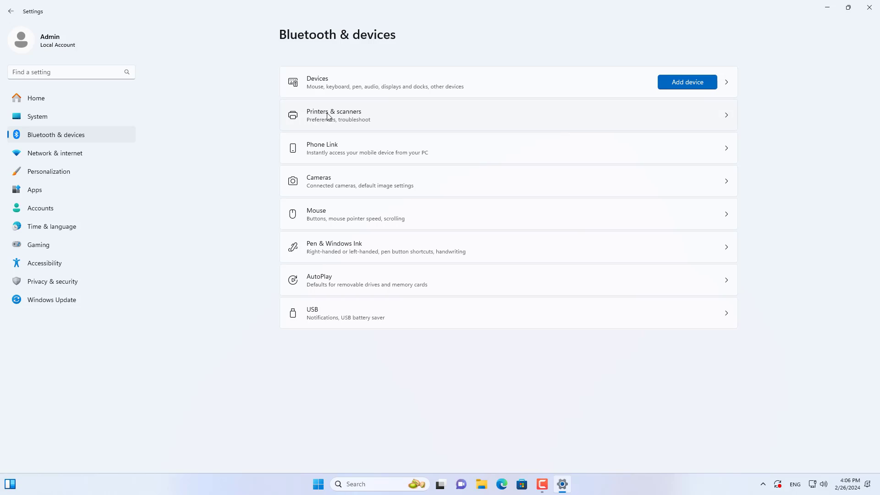
# - Start adding a printer manually by IP address from Printers & scanners
pyautogui.click(367, 115)
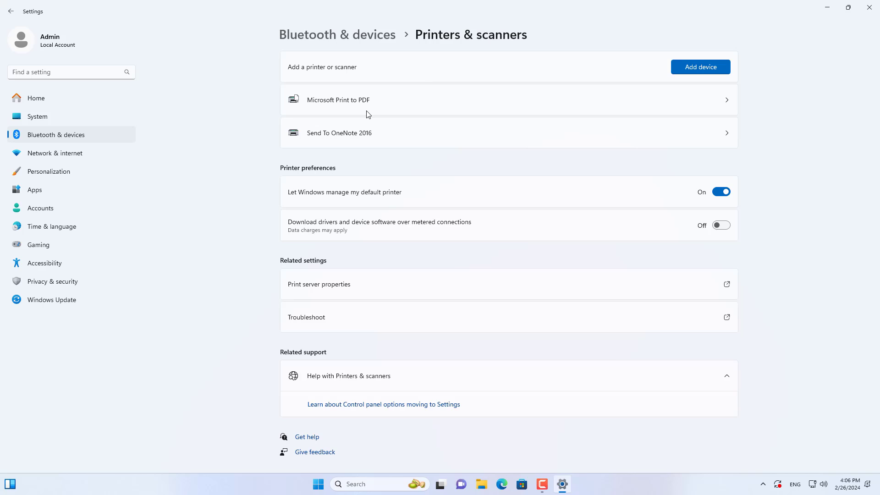
pyautogui.click(703, 65)
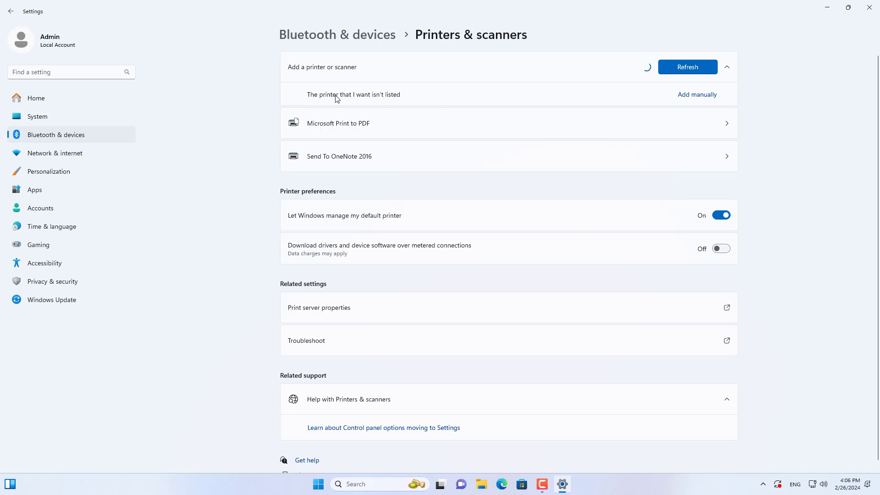
pyautogui.click(697, 96)
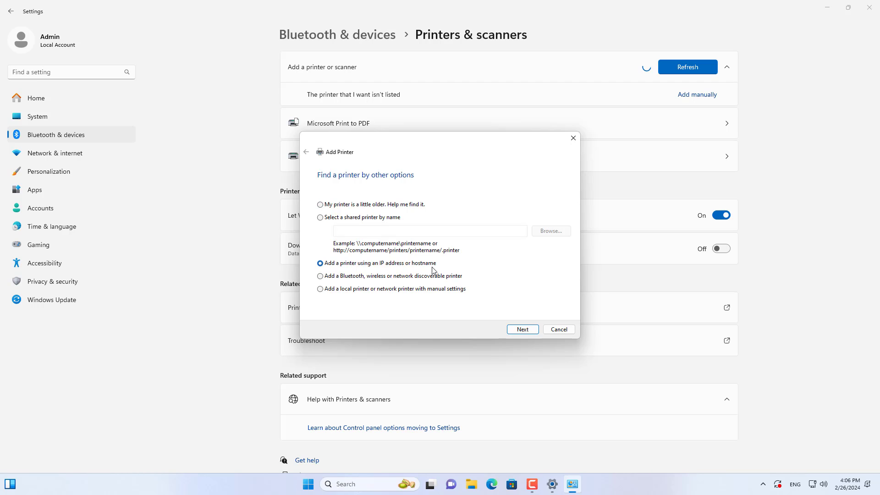
pyautogui.click(524, 330)
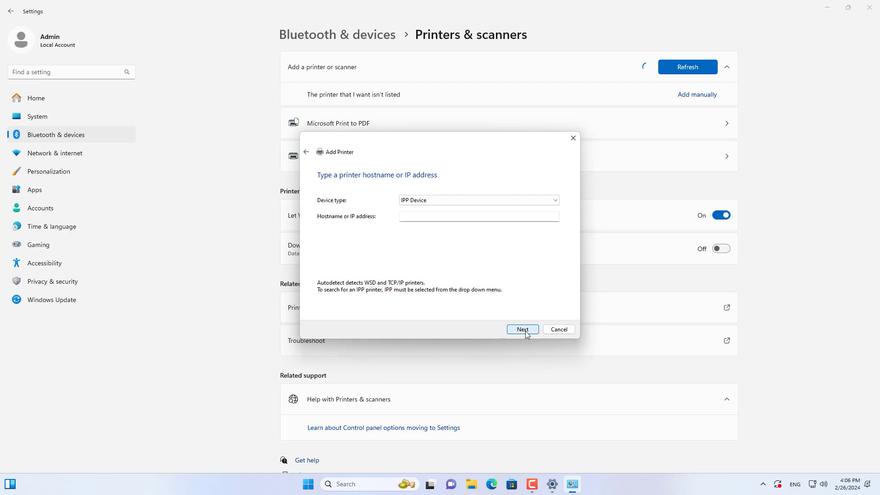
# - Set the device type to TCP/IP Device and enter address 192.168.1.19
pyautogui.click(422, 203)
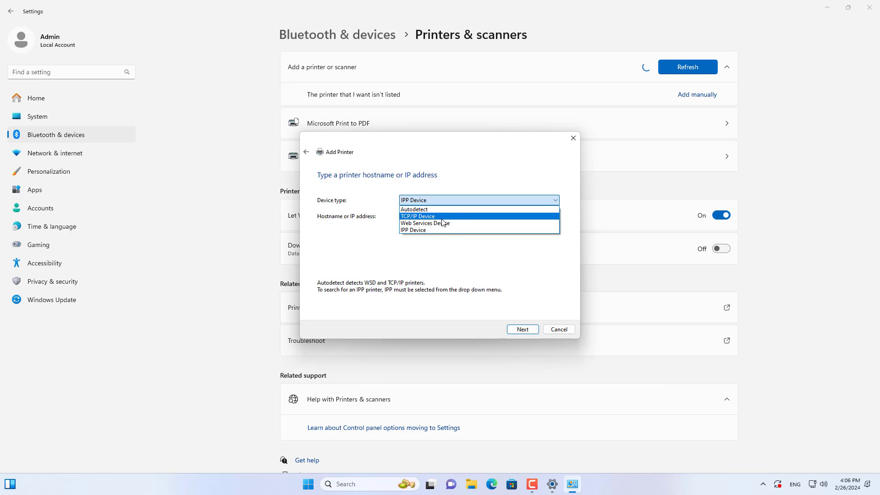
pyautogui.click(455, 219)
pyautogui.click(506, 215)
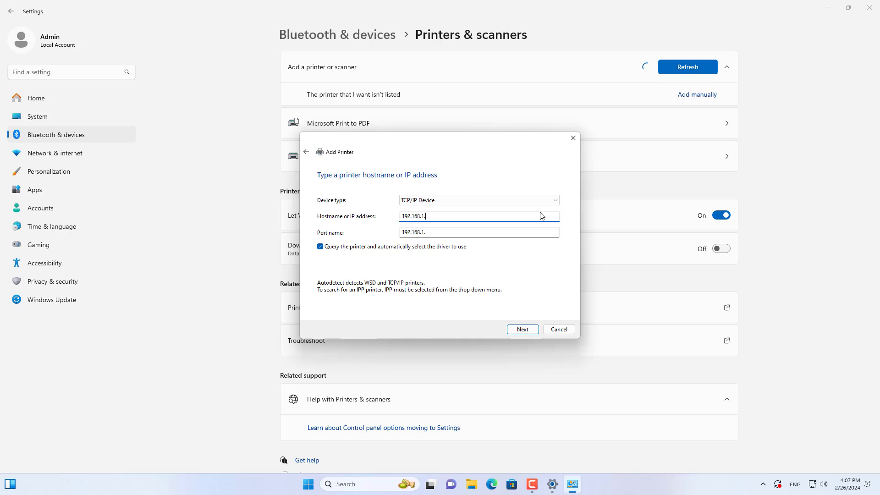
pyautogui.moveTo(449, 217); pyautogui.dragTo(391, 214)
# - Submit the address, load RSE6.INF from Printer Driver\DISK1, and choose RICOH SP 311DN PCL 6
pyautogui.click(520, 330)
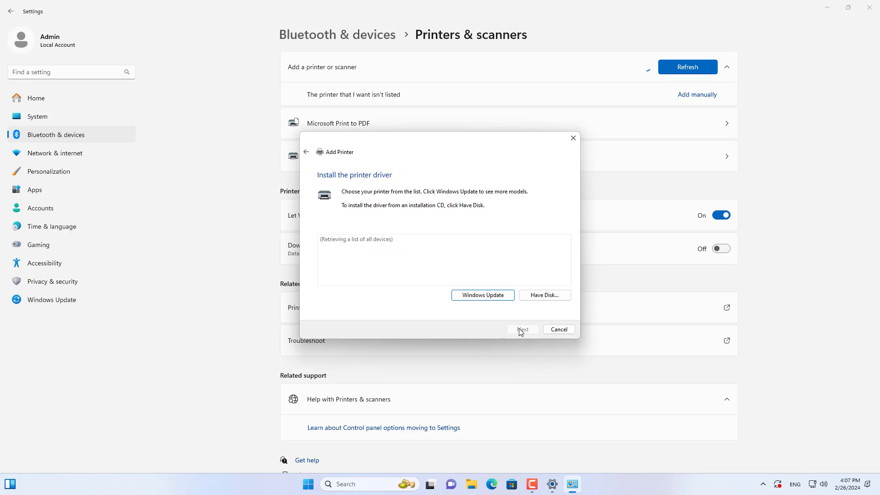
pyautogui.click(548, 295)
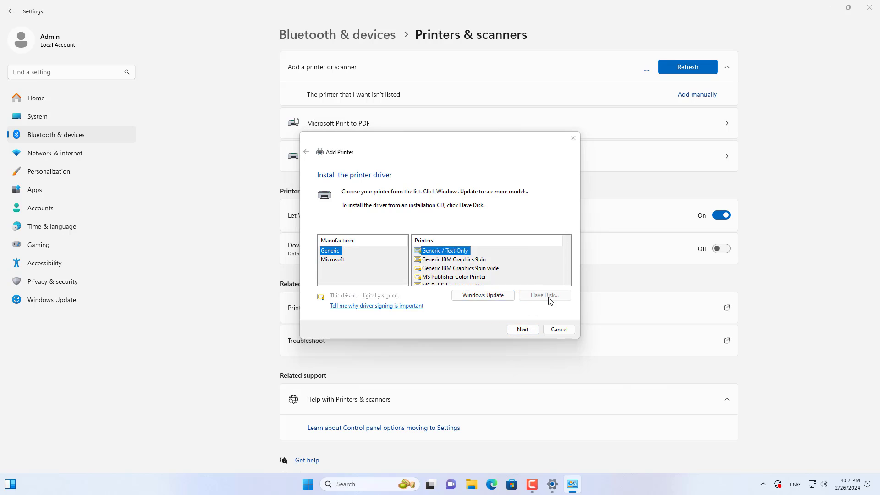
pyautogui.click(513, 282)
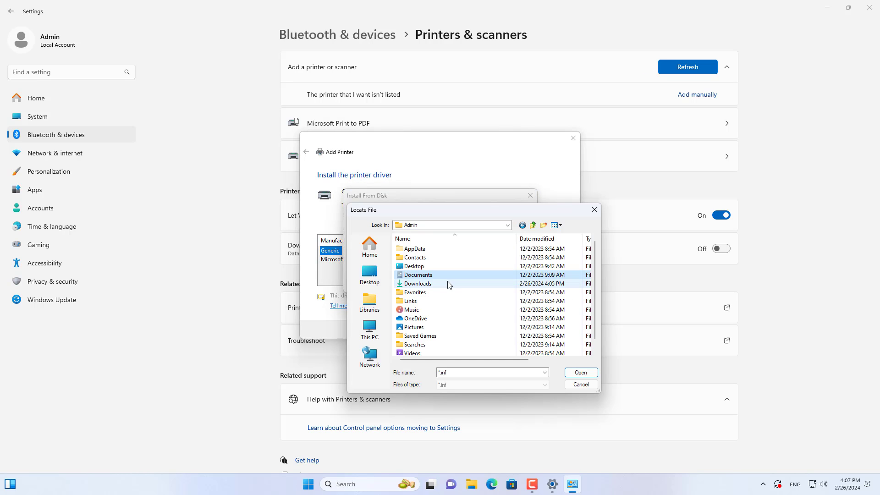
pyautogui.doubleClick(423, 284)
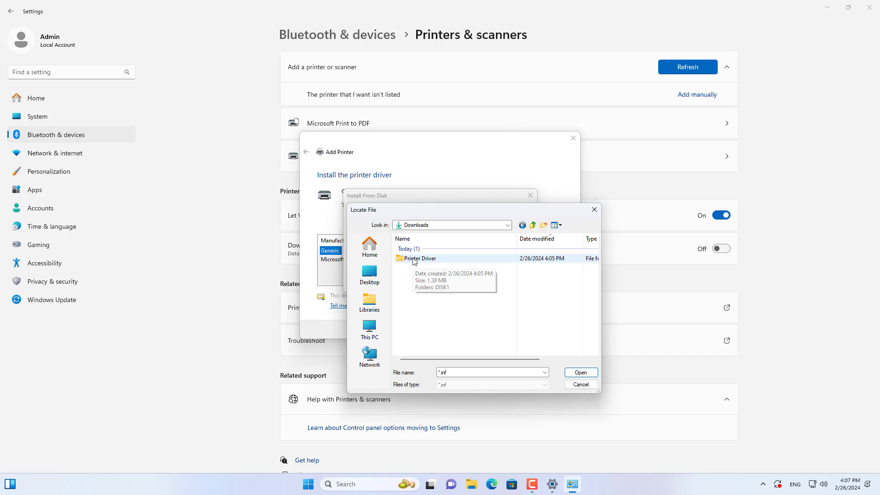
pyautogui.click(413, 259)
pyautogui.doubleClick(413, 259)
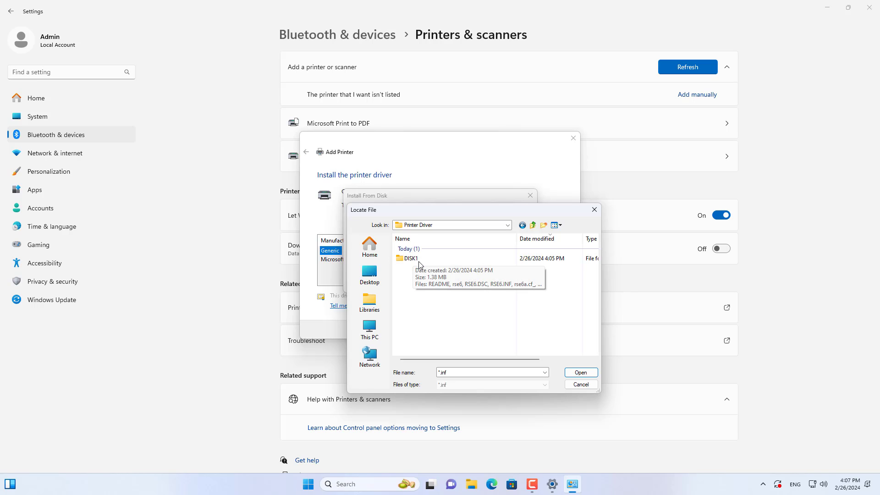
pyautogui.doubleClick(416, 260)
pyautogui.click(416, 259)
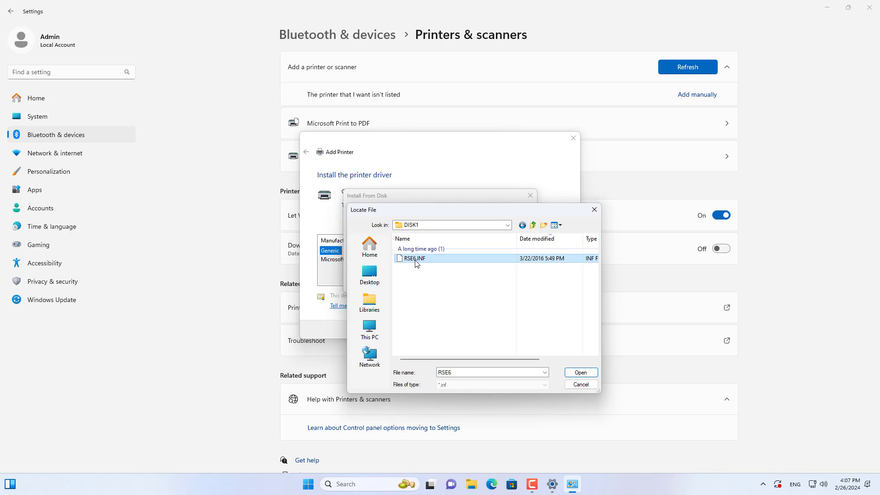
pyautogui.click(581, 373)
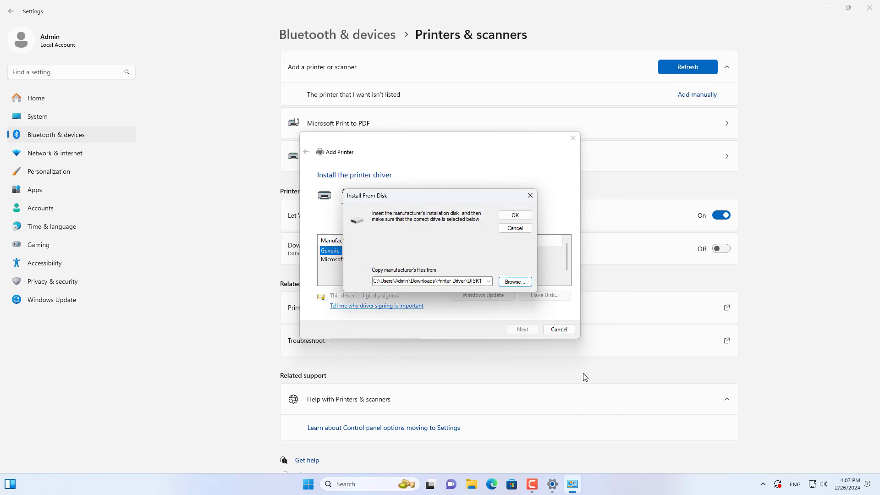
pyautogui.click(514, 215)
pyautogui.click(366, 251)
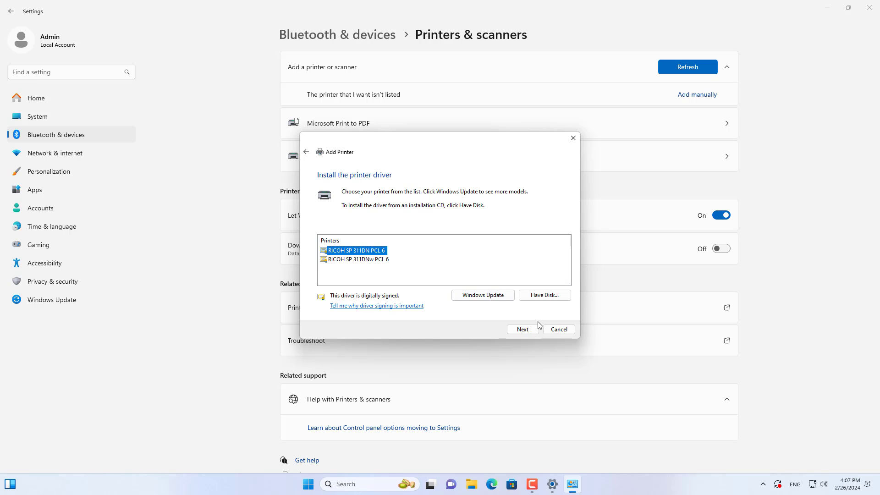
# - Install RICOH SP 311DN PCL 6 under its default name, unshared, then open its printer properties
pyautogui.click(523, 329)
pyautogui.click(526, 330)
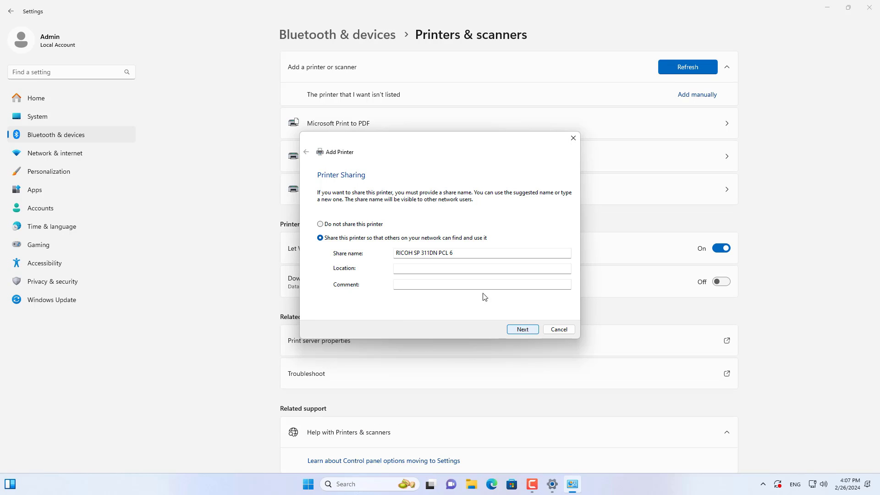
pyautogui.click(360, 224)
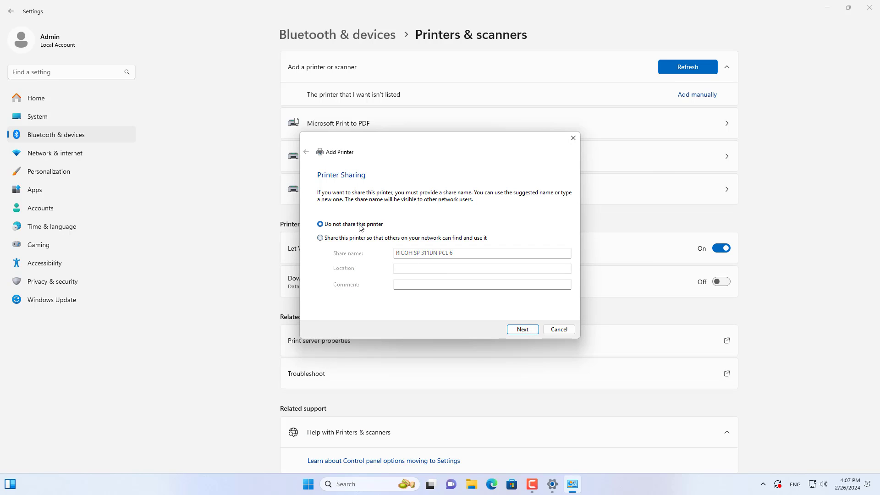
pyautogui.click(534, 329)
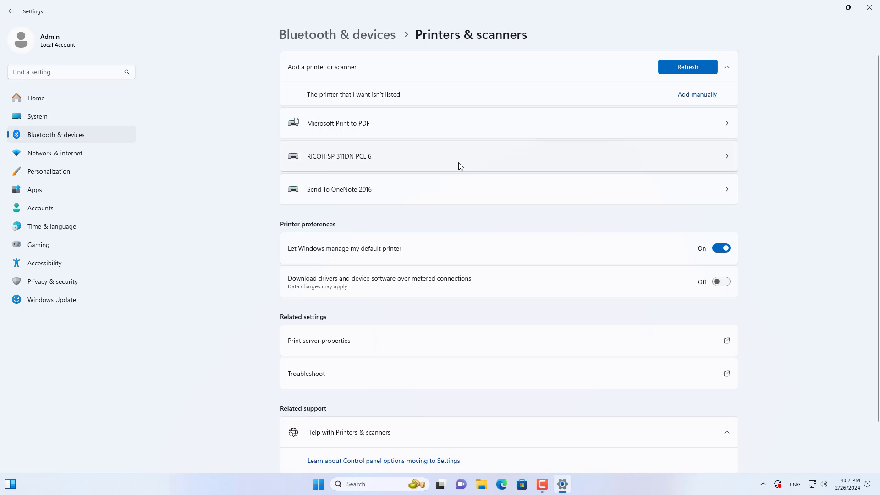
pyautogui.click(728, 160)
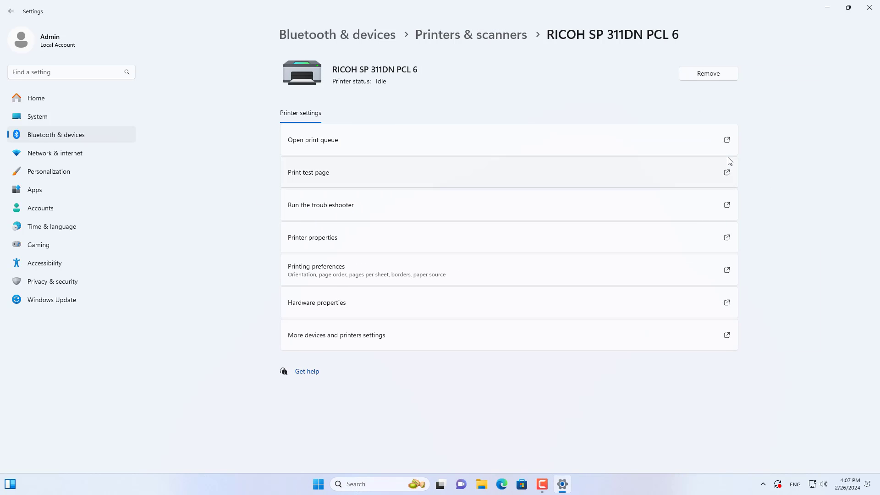
pyautogui.click(332, 237)
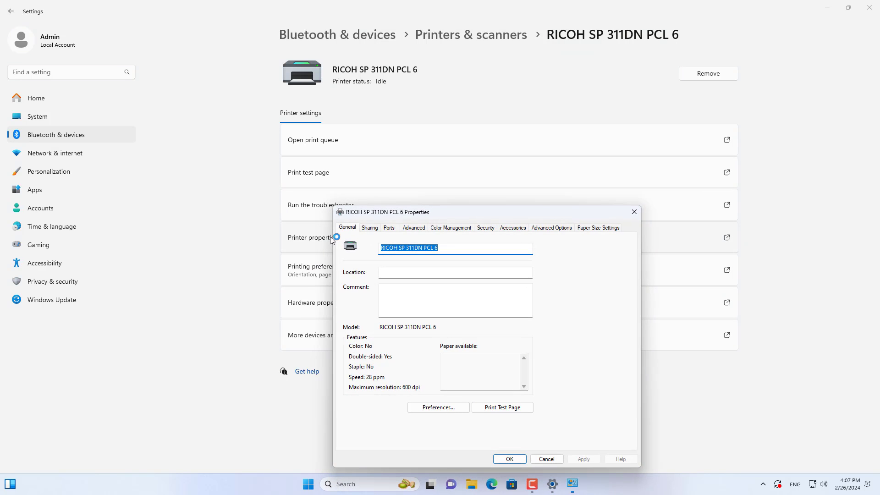